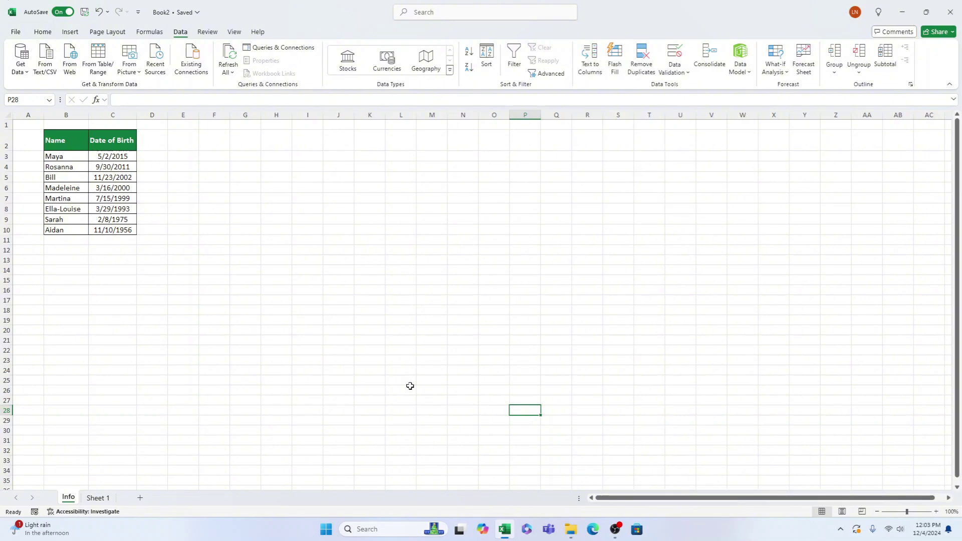
- Select cell J16 on the Info sheet
{"action": "left_click", "coordinate": [350, 288]}
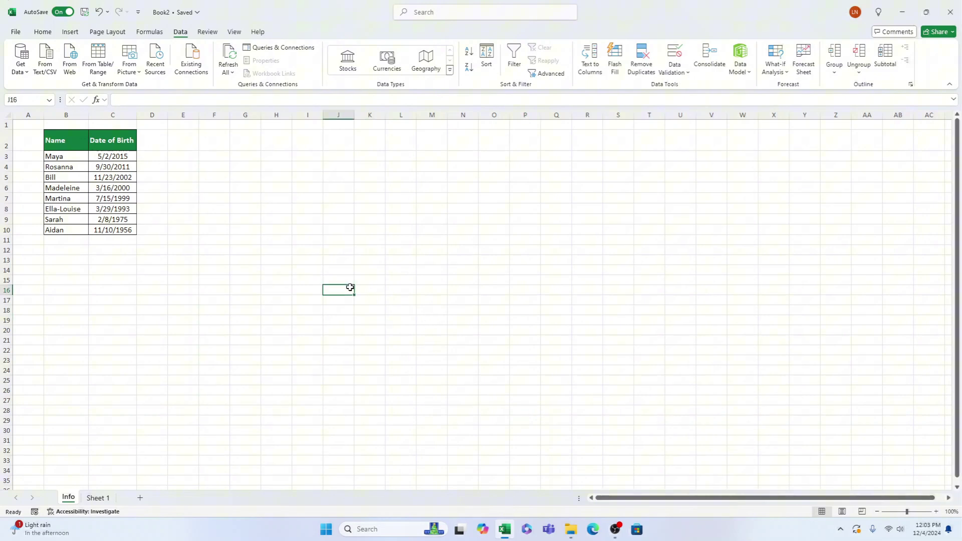
- Show the ribbon KeyTips with Alt, then dismiss them again
{"action": "key", "text": "alt"}
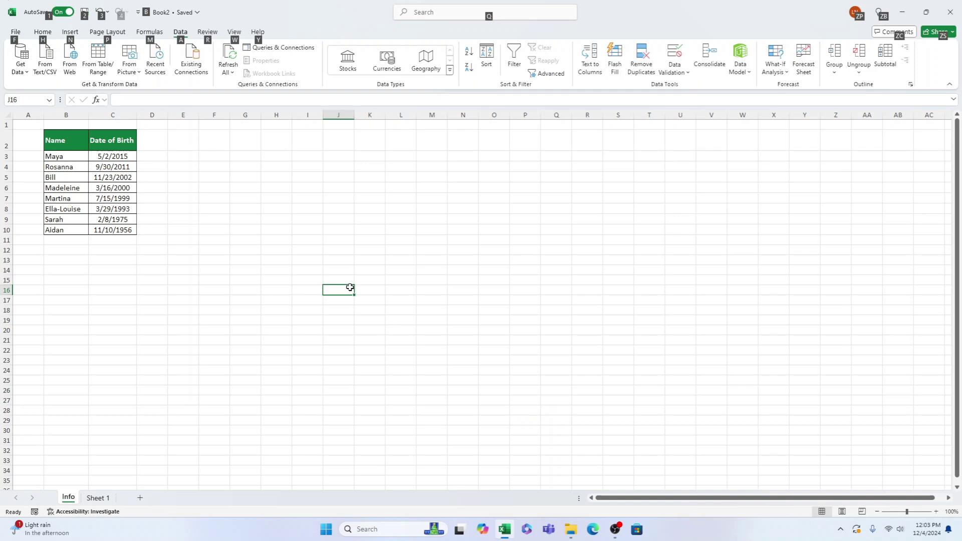
{"action": "key", "text": "alt"}
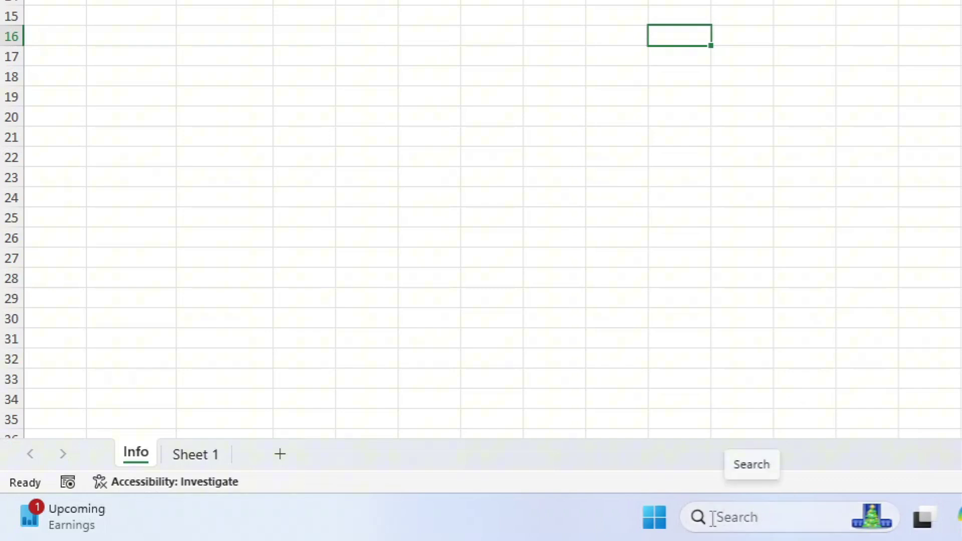
- Launch the On-Screen Keyboard from the Start menu search for "on screen"
{"action": "left_click", "coordinate": [668, 524]}
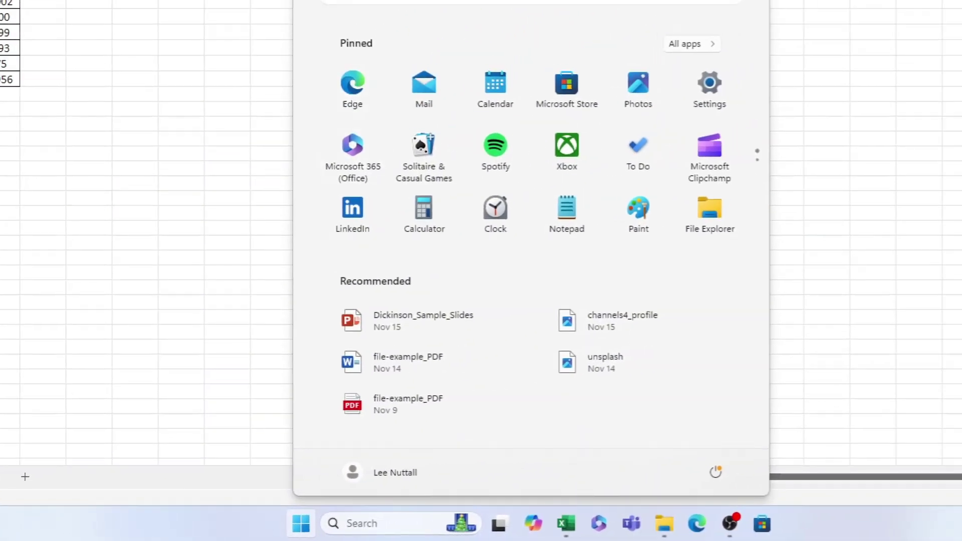
{"action": "left_click", "coordinate": [391, 1]}
{"action": "type", "text": "o"}
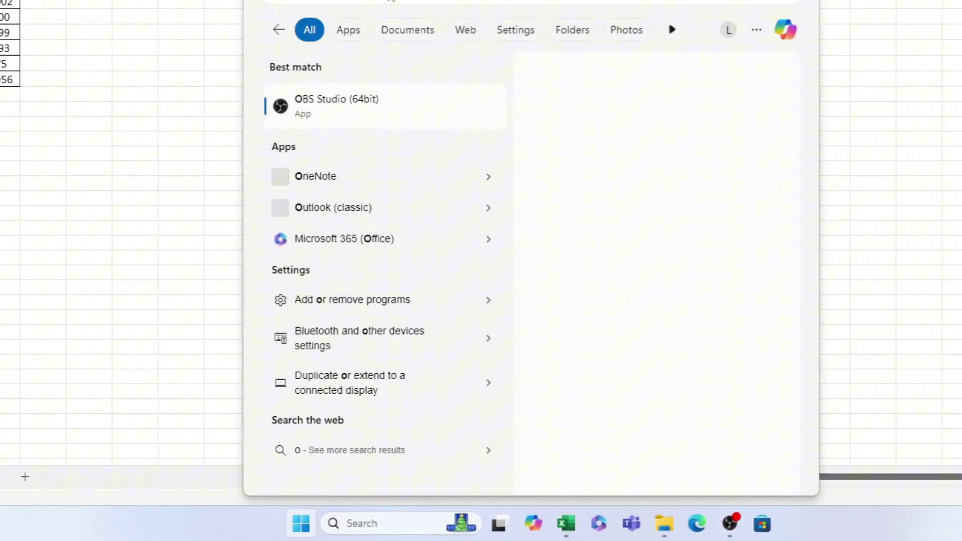
{"action": "type", "text": "n screen"}
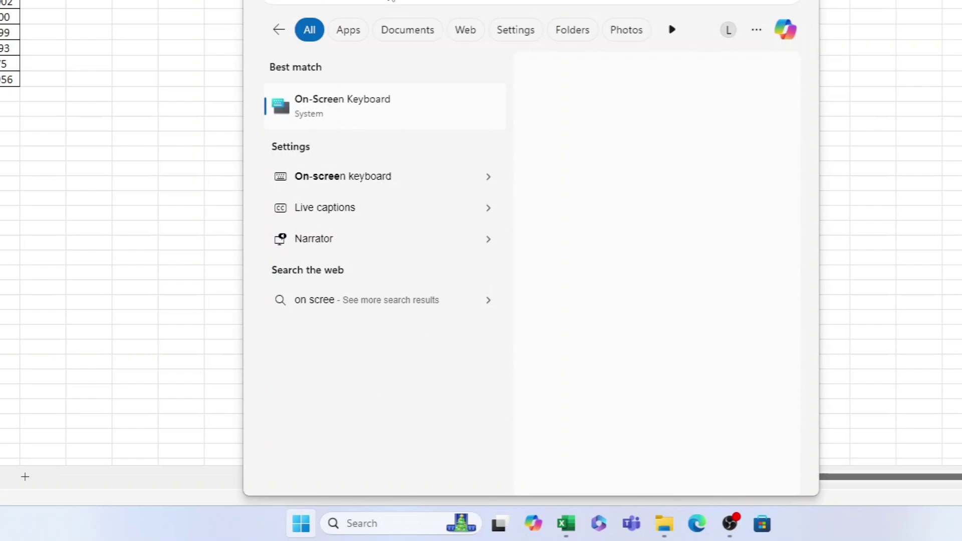
{"action": "left_click", "coordinate": [374, 98]}
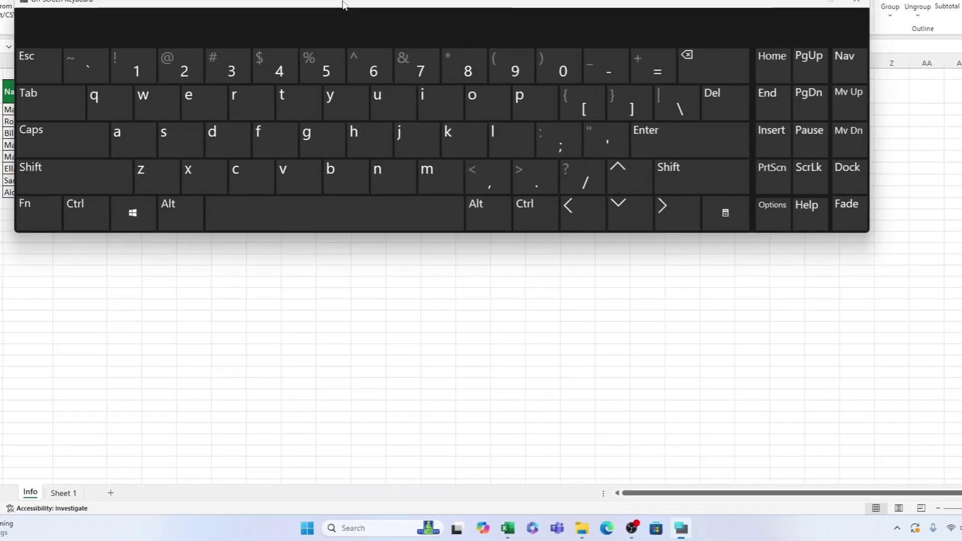
- Move the keyboard over the sheet and toggle ScrLk on, then off
{"action": "left_click_drag", "start_coordinate": [347, 63], "coordinate": [424, 189]}
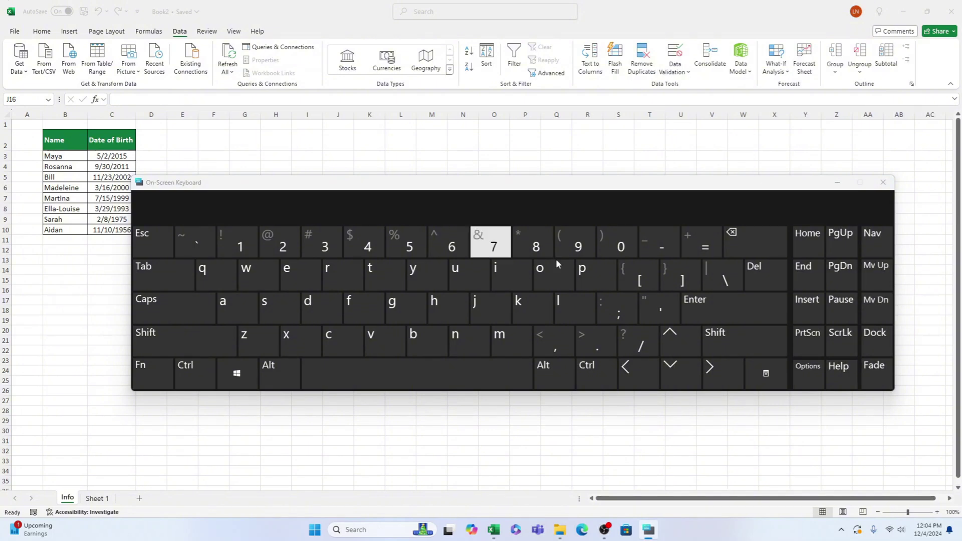
{"action": "left_click", "coordinate": [850, 344]}
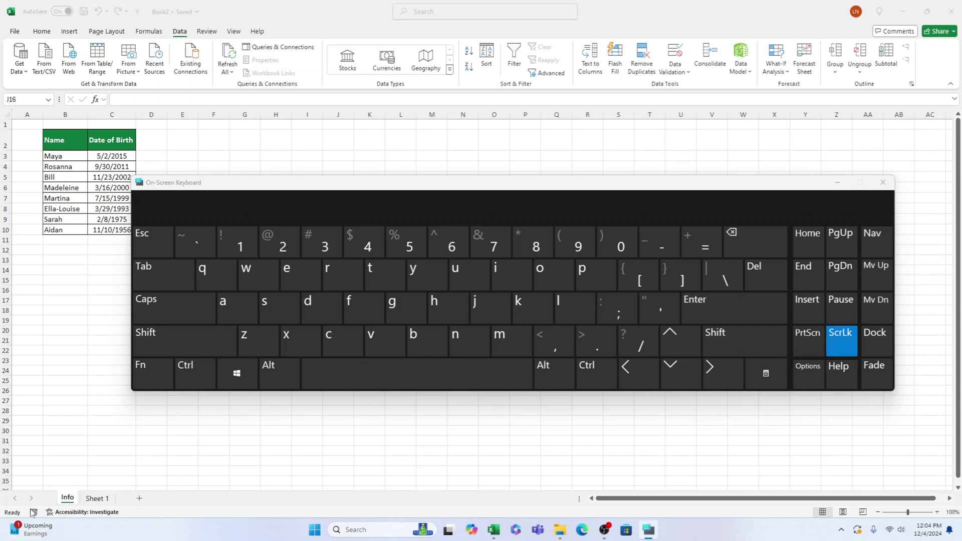
{"action": "left_click", "coordinate": [840, 344]}
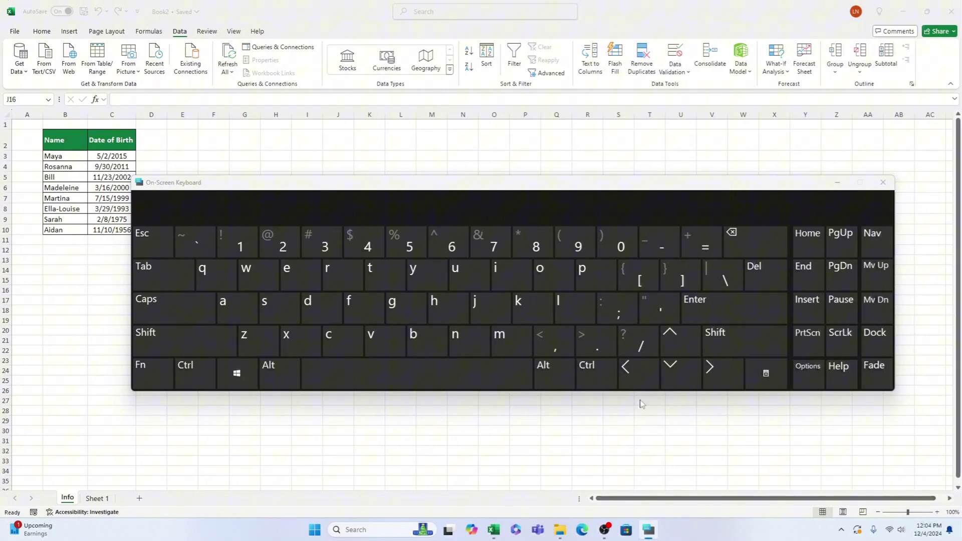
- Move the keyboard up, select a cell in column K and arrow down to K23
{"action": "left_click_drag", "start_coordinate": [558, 186], "coordinate": [565, 91]}
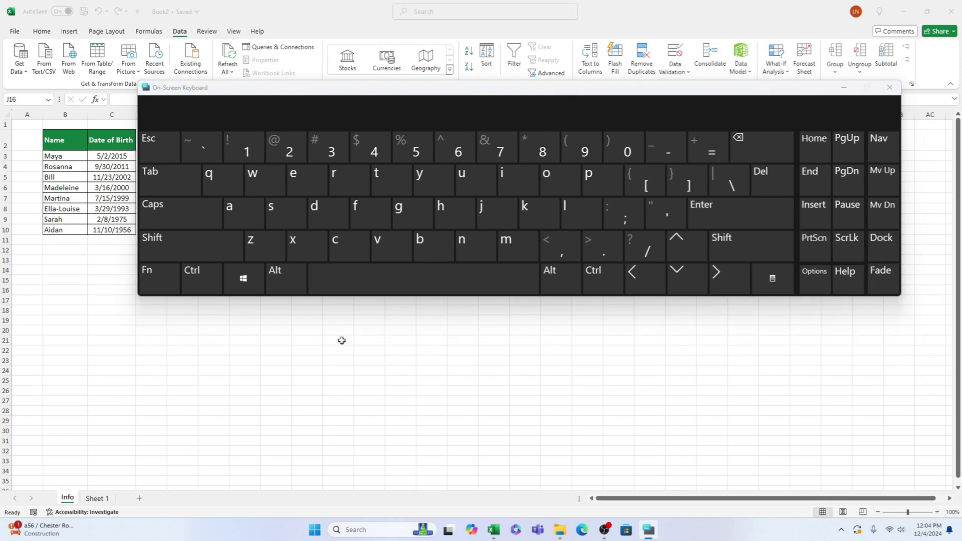
{"action": "left_click", "coordinate": [362, 341]}
{"action": "left_click", "coordinate": [677, 281]}
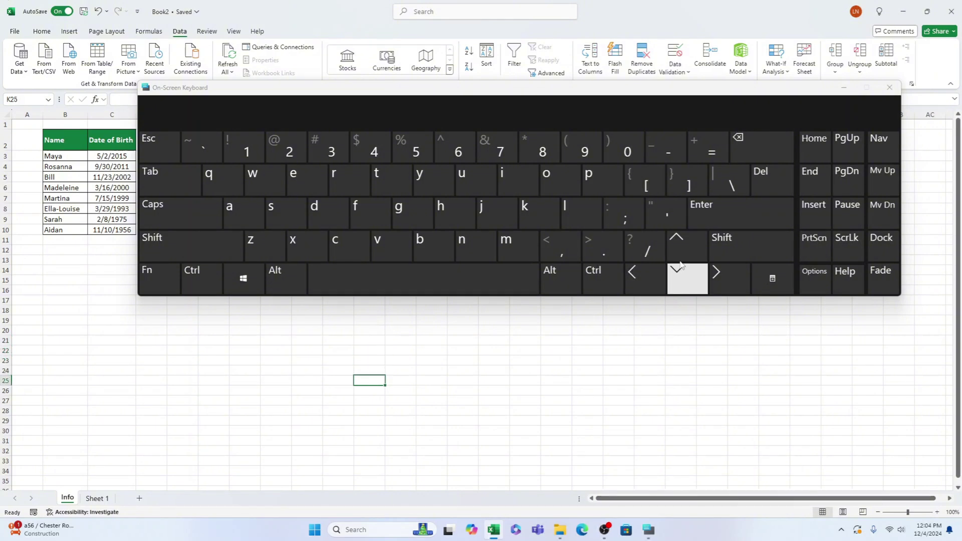
- With ScrLk on, arrow keys scroll the view; turn it off and arrow down to K27
{"action": "left_click", "coordinate": [843, 245]}
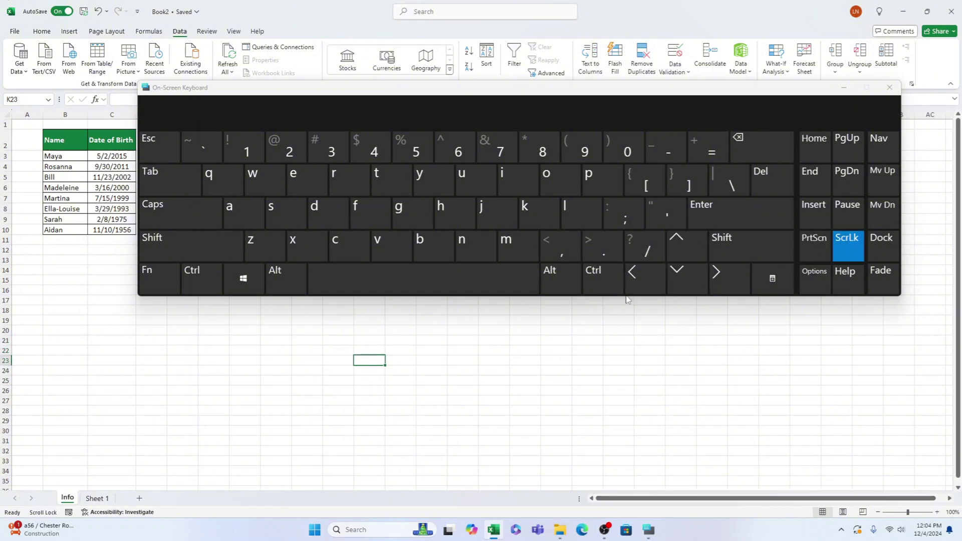
{"action": "left_click", "coordinate": [683, 288]}
{"action": "left_click", "coordinate": [677, 244]}
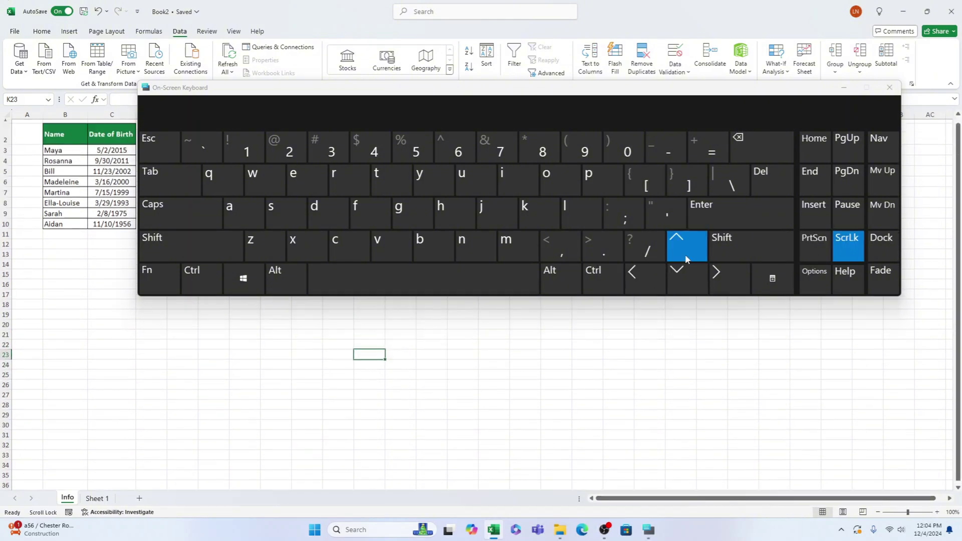
{"action": "left_click", "coordinate": [834, 256]}
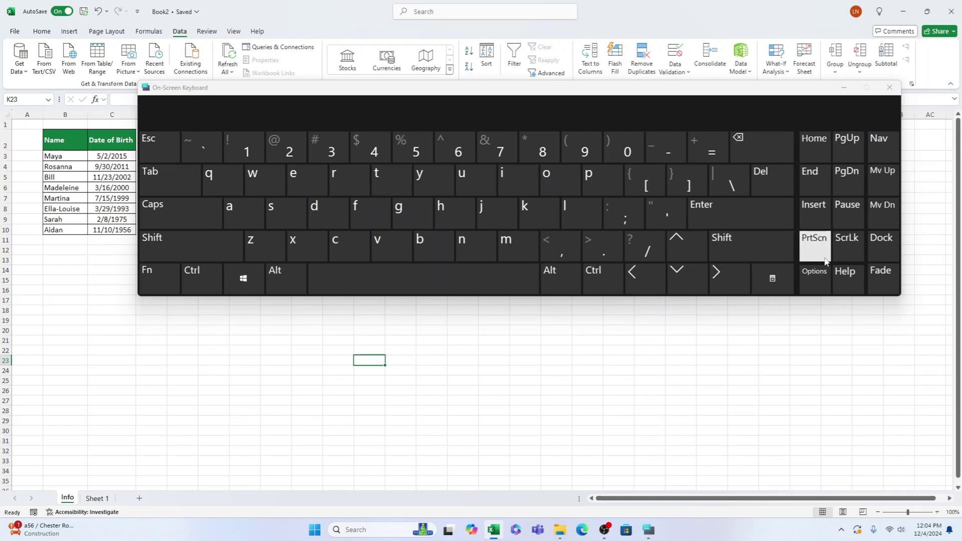
{"action": "left_click", "coordinate": [688, 282]}
{"action": "left_click", "coordinate": [688, 283]}
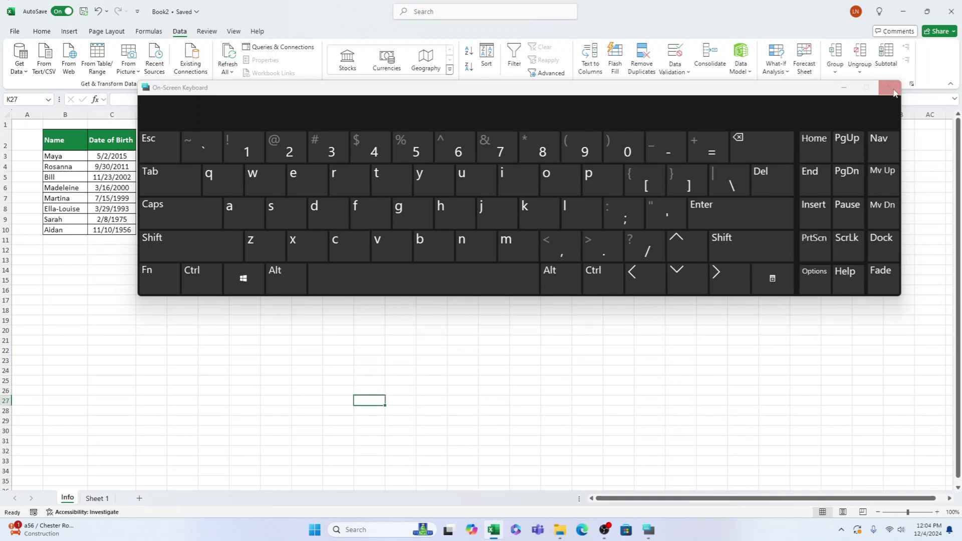